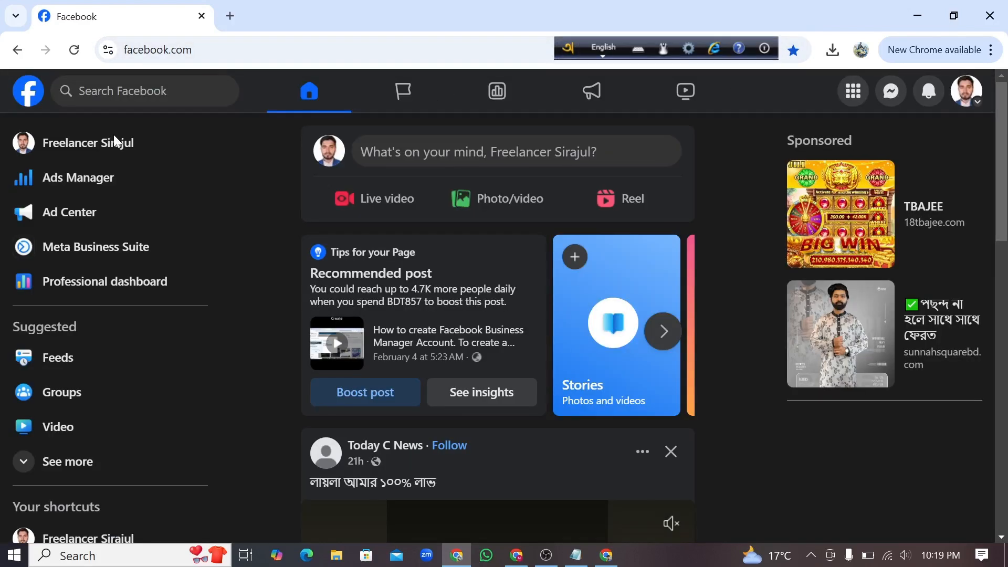
# Step: Expand the suggested shortcuts on the Facebook home page and open Meta Business Suite
pyautogui.scroll(-4, 152, 241)
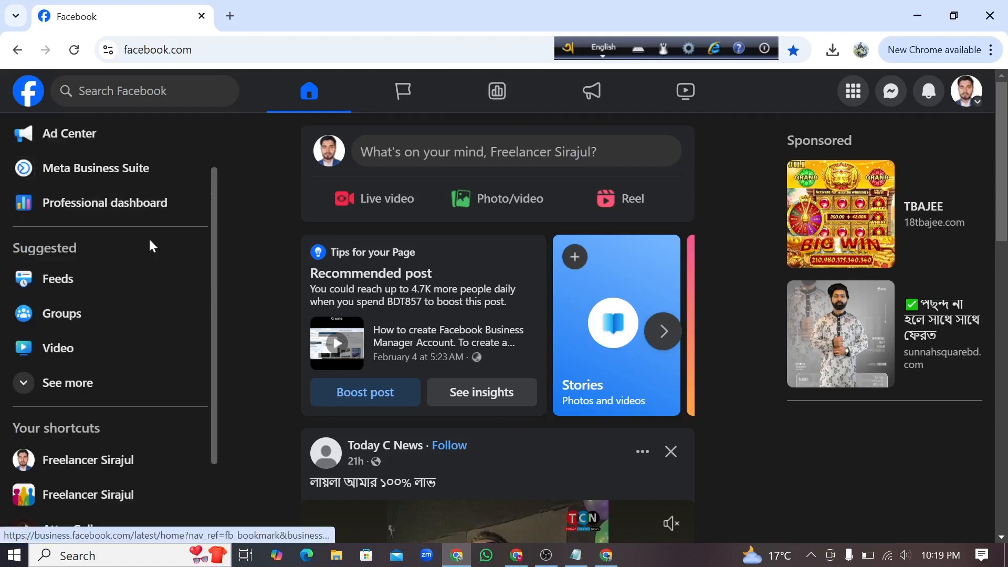
pyautogui.click(84, 267)
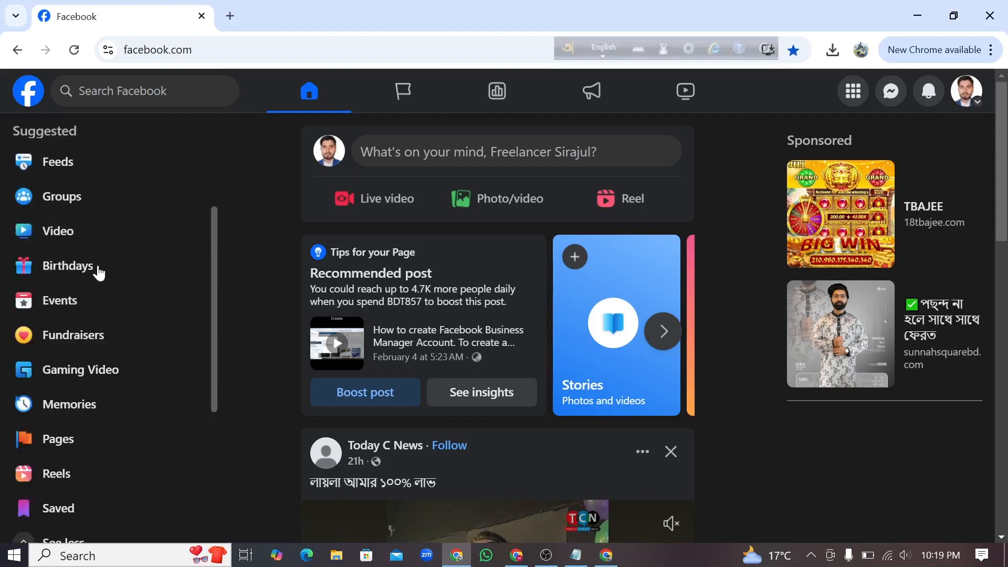
pyautogui.scroll(-4, 122, 295)
pyautogui.scroll(6, 123, 299)
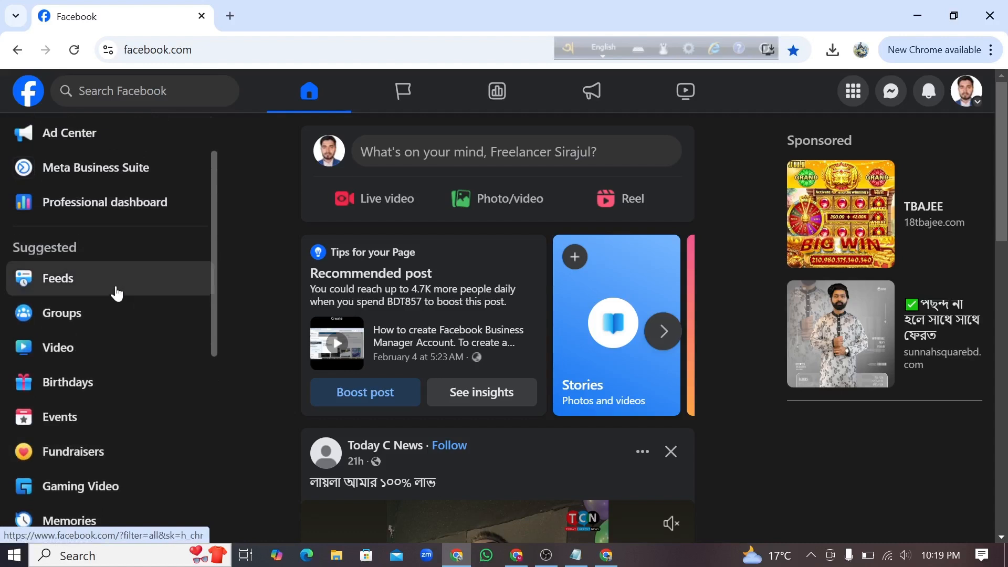
pyautogui.scroll(2, 115, 293)
pyautogui.scroll(-9, 91, 263)
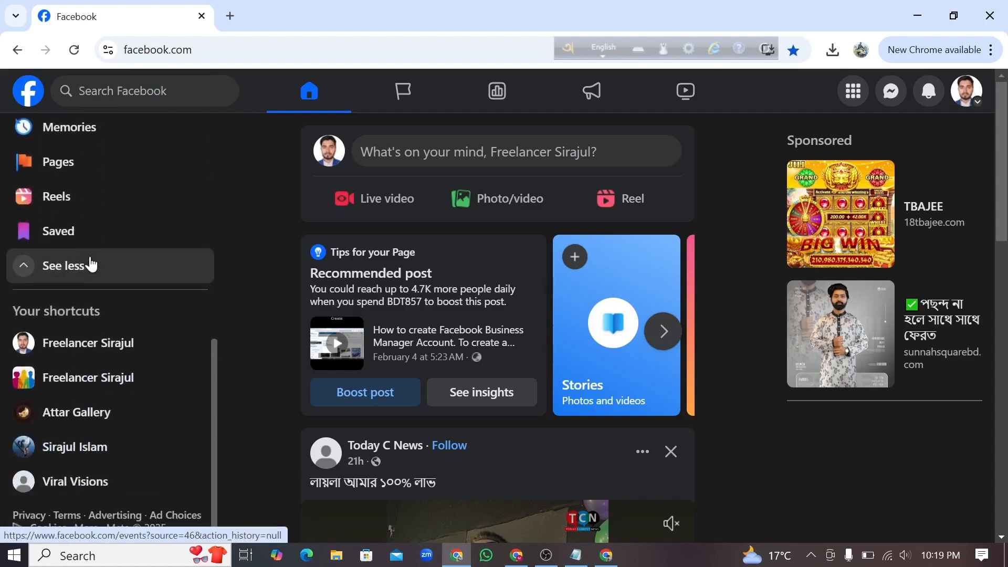
pyautogui.scroll(6, 90, 263)
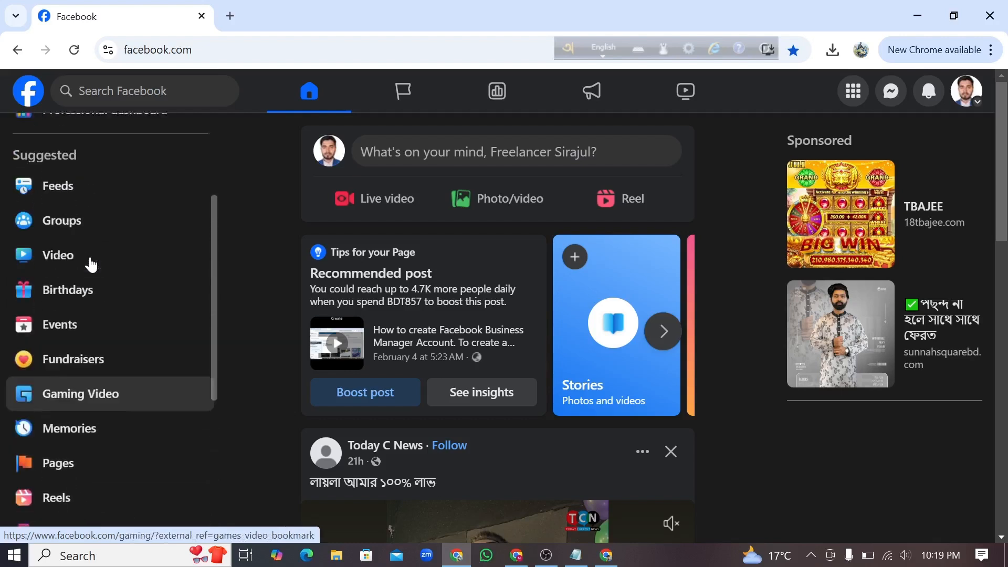
pyautogui.scroll(3, 88, 261)
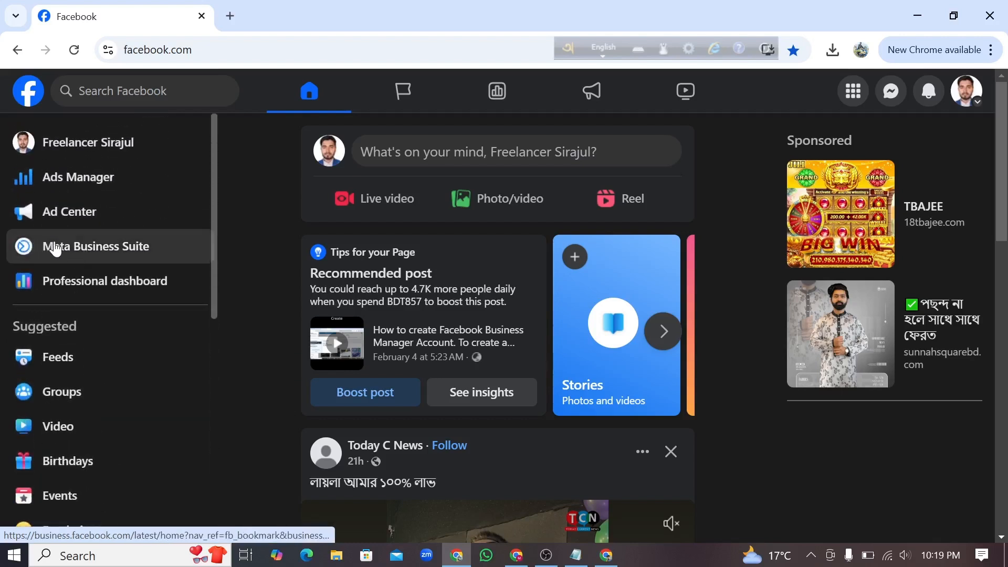
pyautogui.click(143, 249)
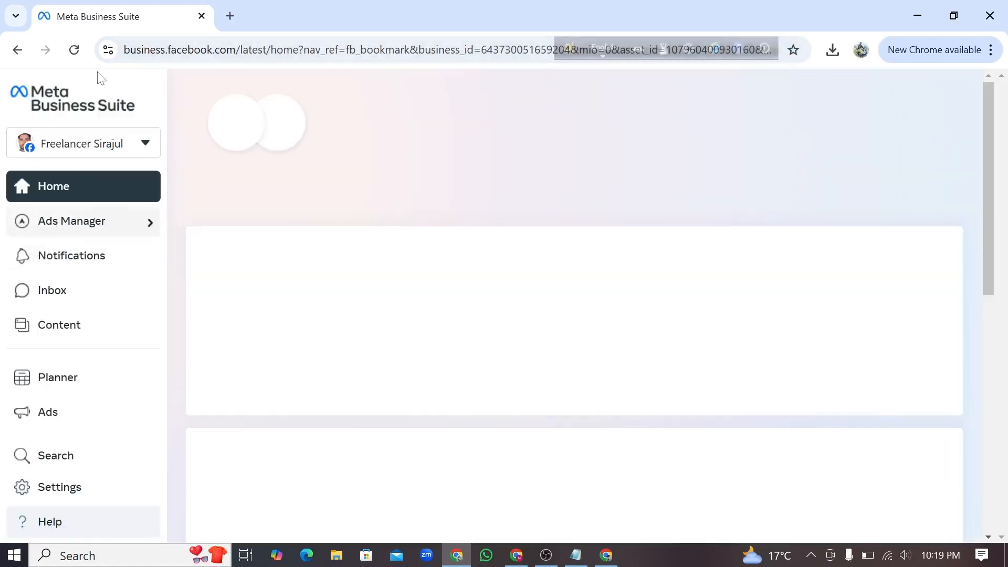
# Step: Open the complete list of tools available in Meta Business Suite
pyautogui.scroll(-1, 177, 316)
pyautogui.scroll(-2, 178, 317)
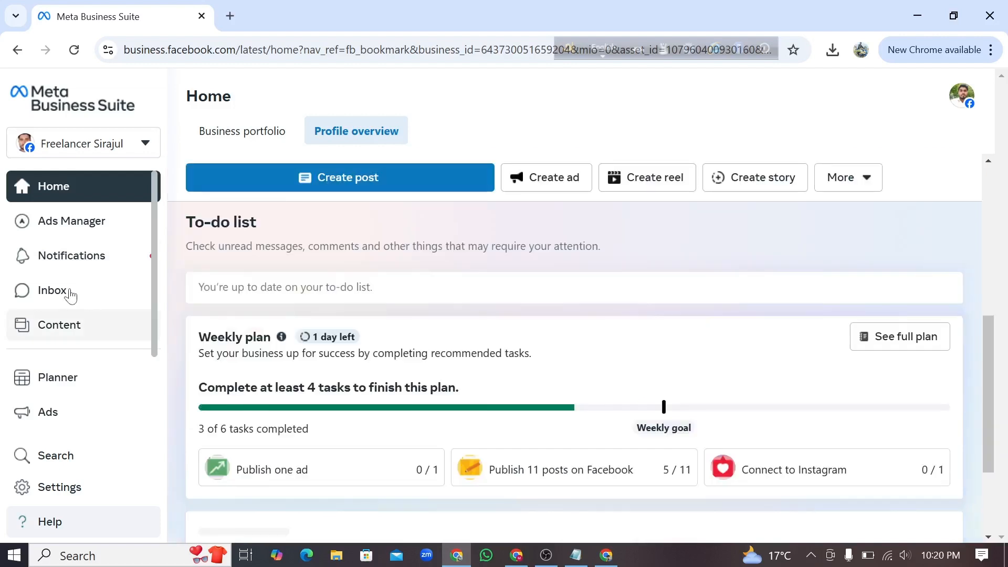
pyautogui.scroll(-2, 66, 291)
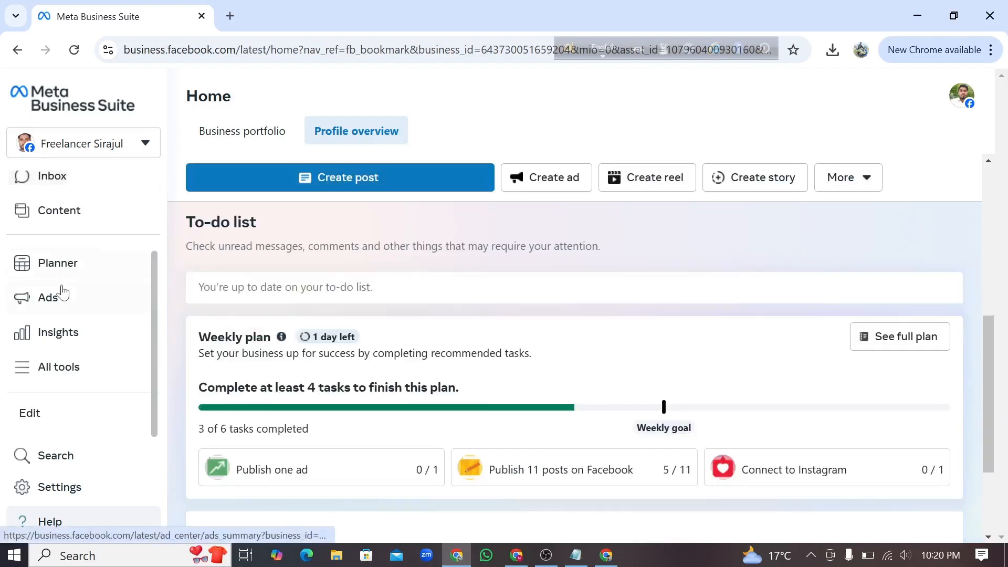
pyautogui.click(61, 370)
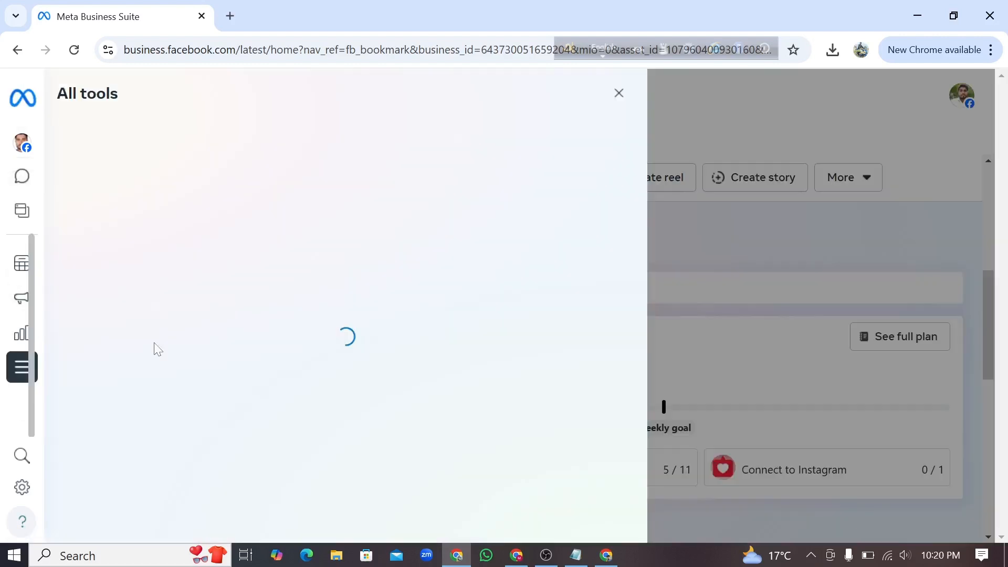
# Step: Look through the recently used, Manage, Advertise and Analyze and report tools for the business management entry
pyautogui.scroll(-3, 175, 348)
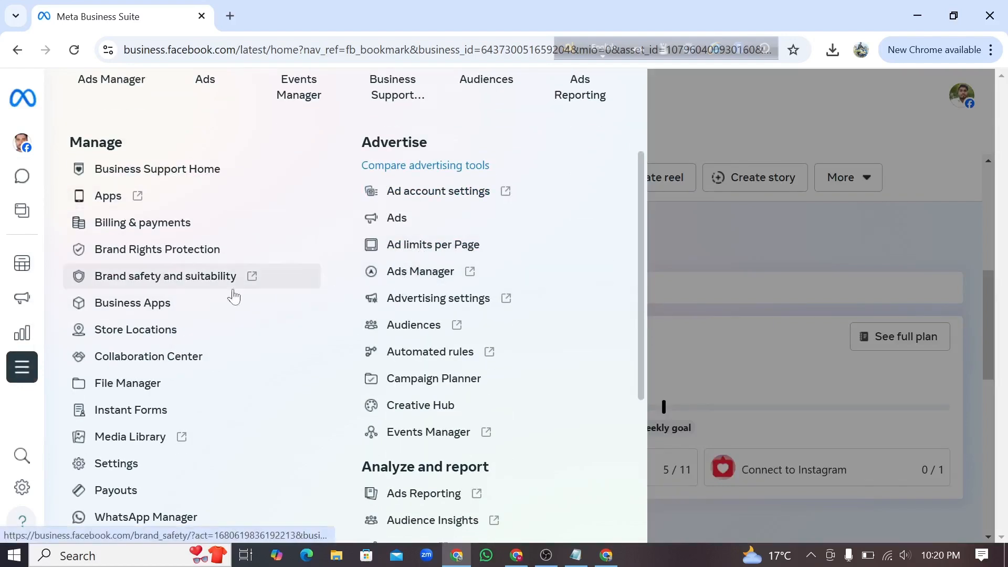
pyautogui.scroll(1, 201, 318)
pyautogui.scroll(3, 200, 317)
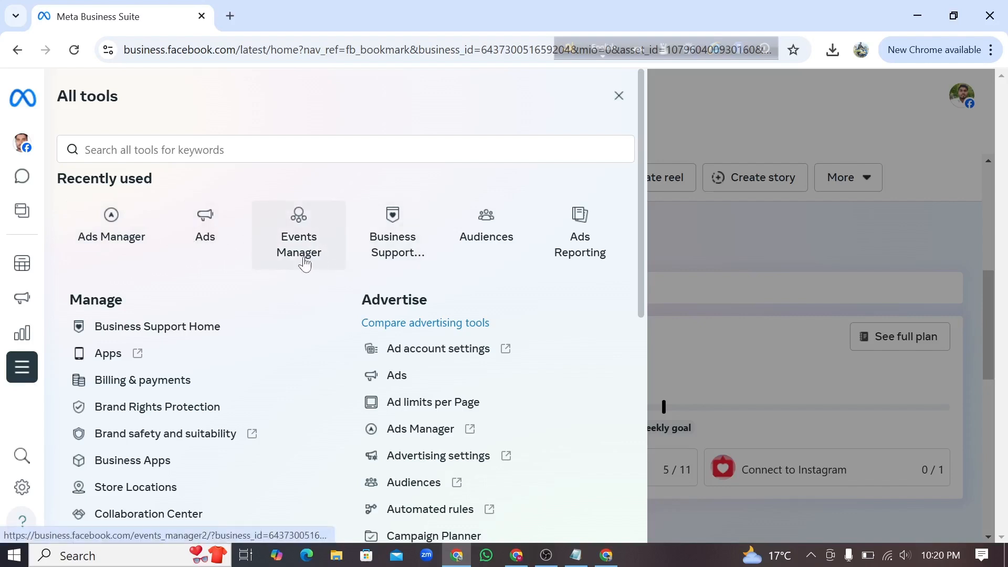
pyautogui.scroll(-1, 131, 339)
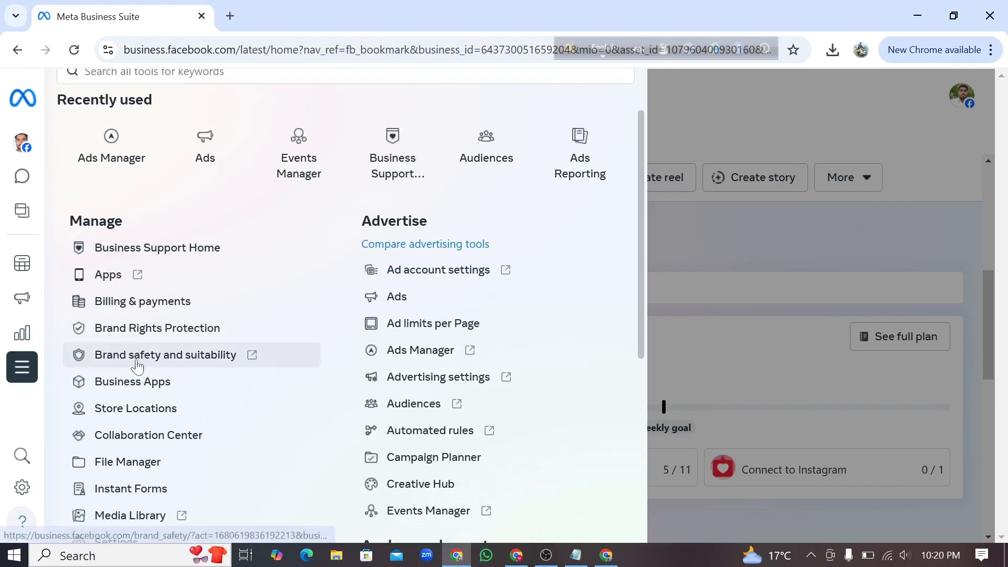
pyautogui.scroll(-1, 135, 378)
pyautogui.scroll(-1, 135, 412)
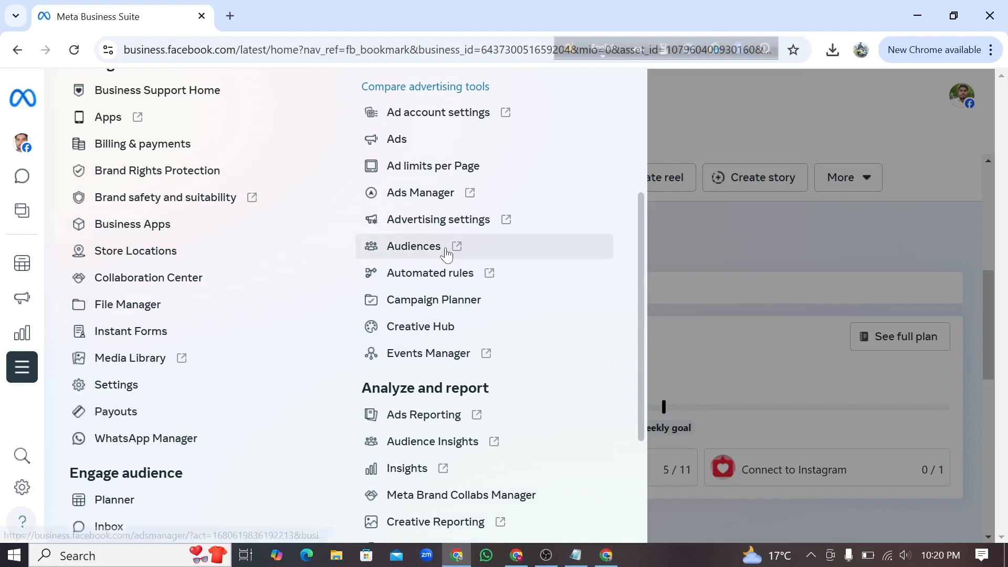
pyautogui.scroll(2, 425, 281)
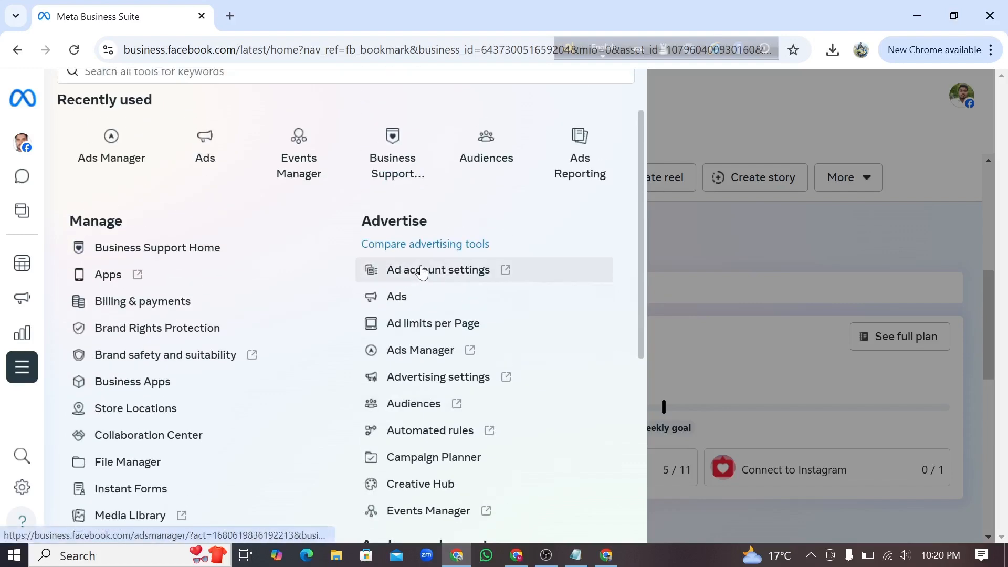
pyautogui.scroll(1, 232, 169)
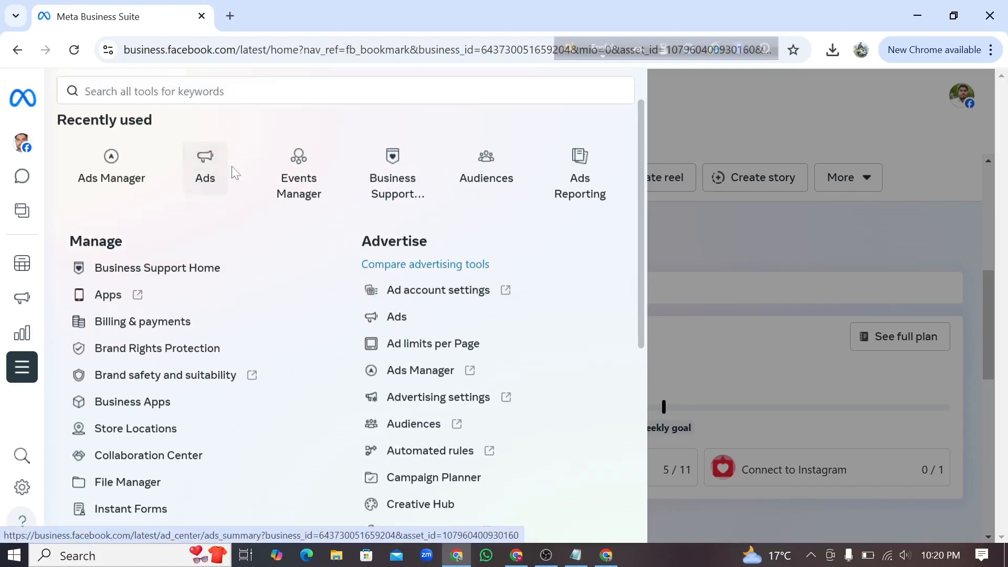
# Step: Search all tools for "business manager" and open the business portfolio's Settings
pyautogui.click(231, 150)
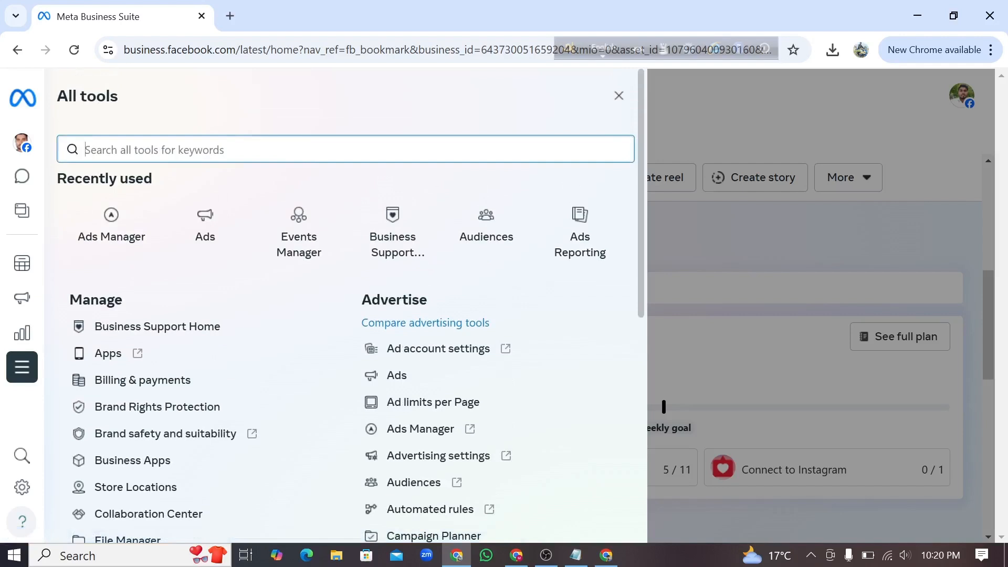
pyautogui.write('bus')
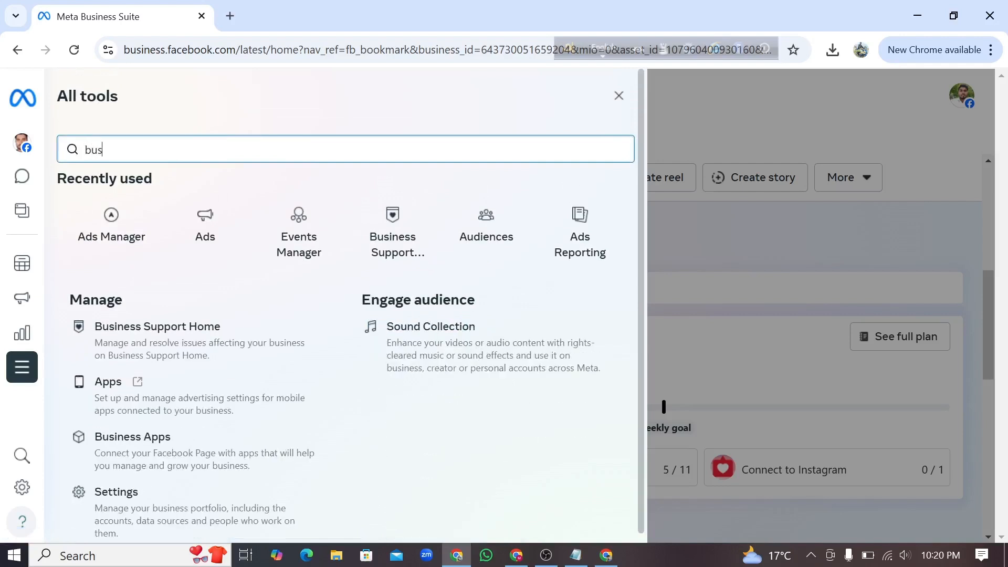
pyautogui.write('iness manager')
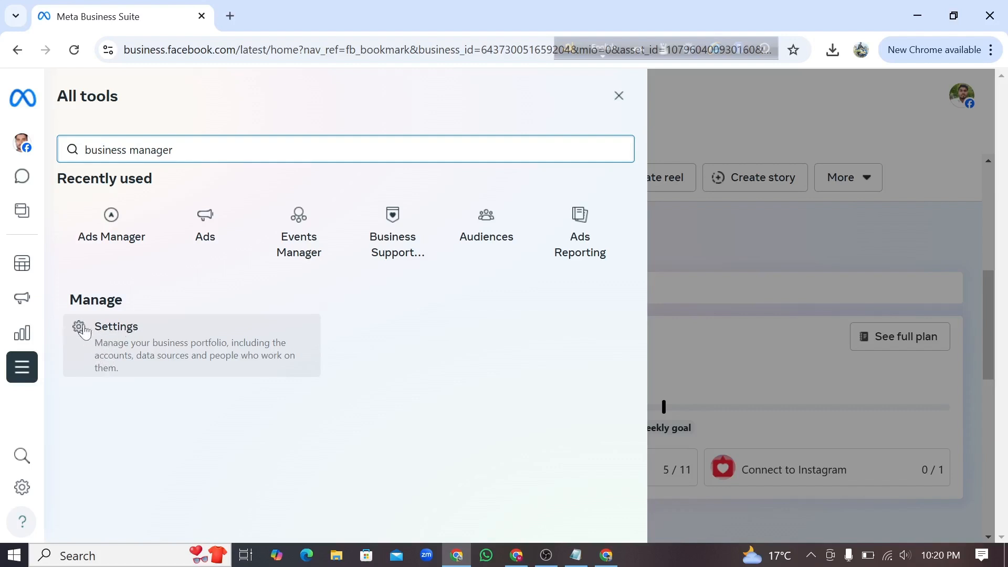
pyautogui.click(124, 331)
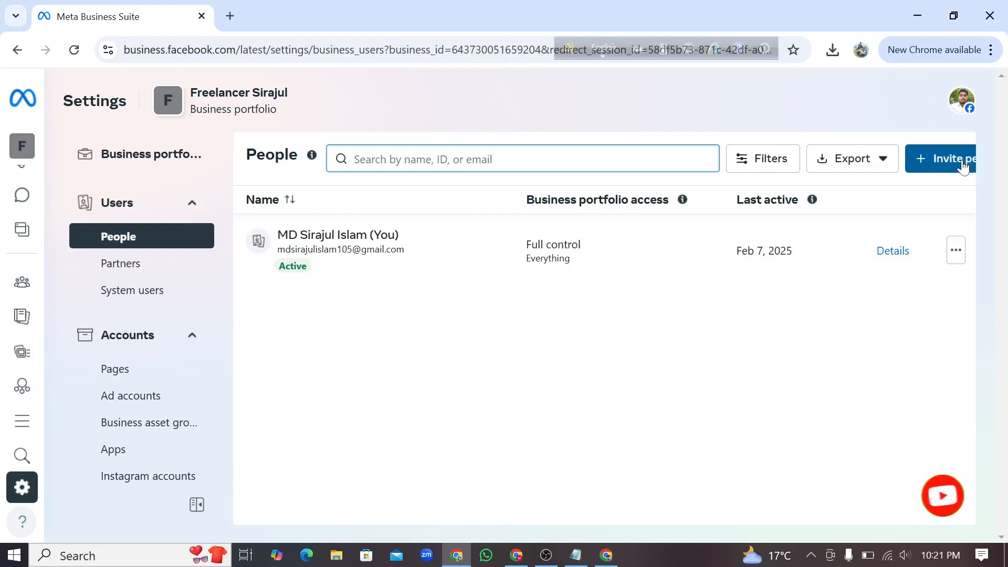
# Step: Start inviting a person to the business portfolio, enter the invitee's email address and continue to assigning access
pyautogui.click(939, 165)
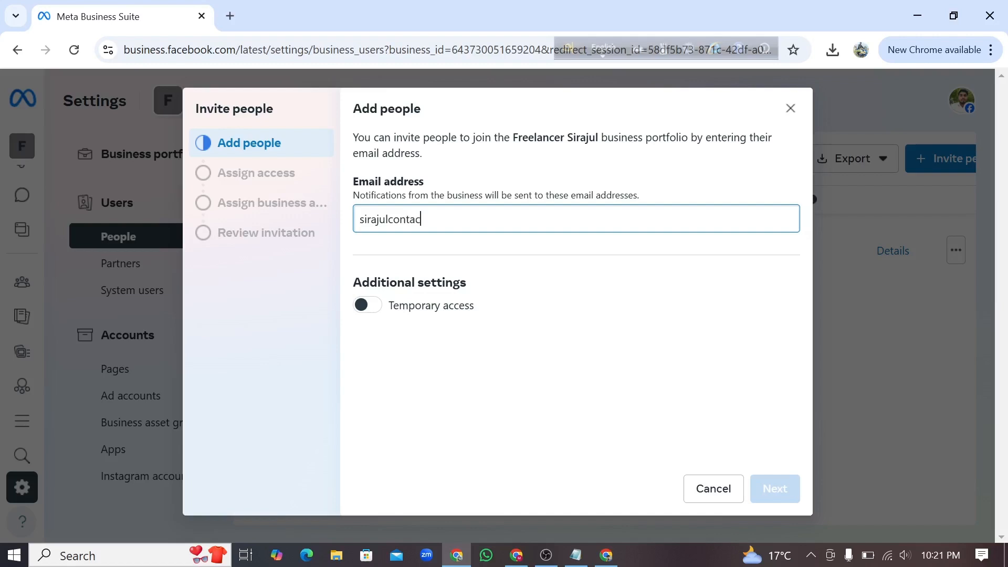
pyautogui.write('@gmail.com')
pyautogui.press('Return')
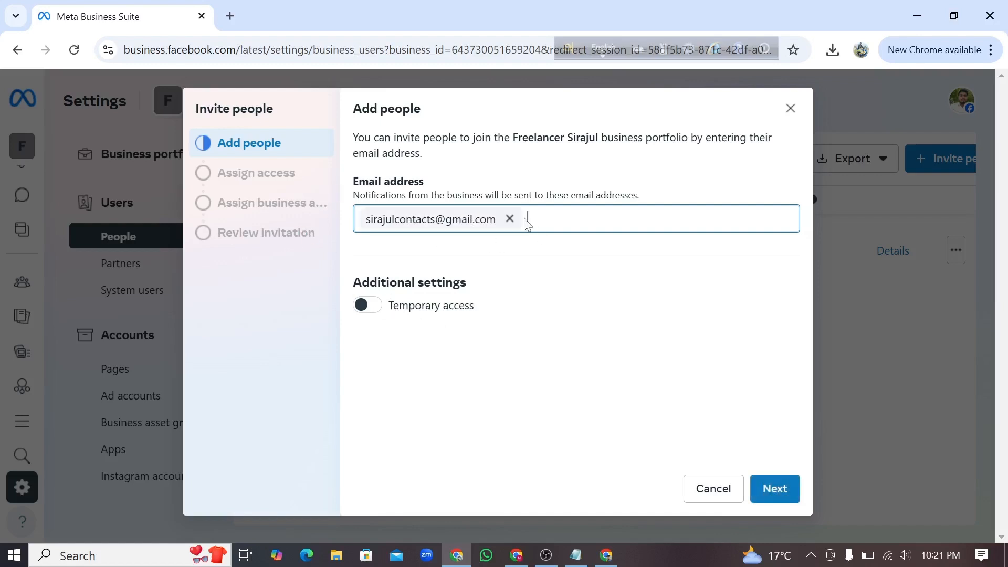
pyautogui.click(769, 491)
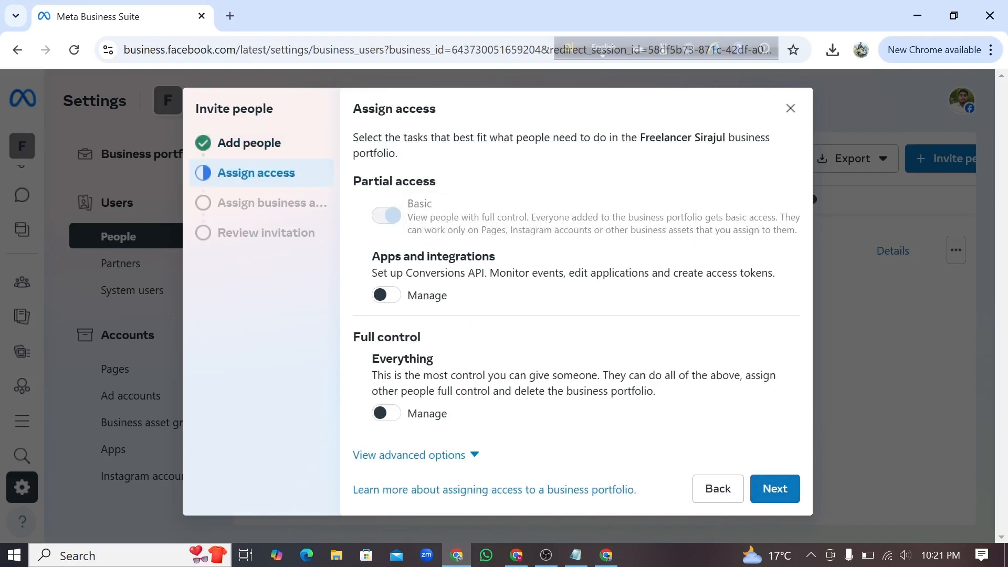
# Step: Review the partial and full access options, leave the invitee with only Basic access and continue to assigning business assets
pyautogui.moveTo(448, 185); pyautogui.dragTo(353, 182)
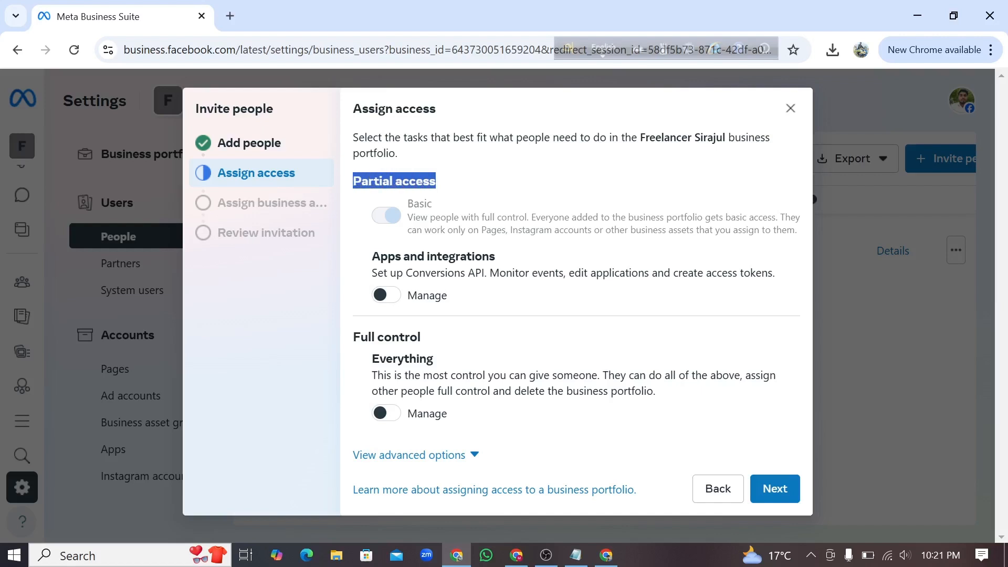
pyautogui.moveTo(441, 347); pyautogui.dragTo(342, 343)
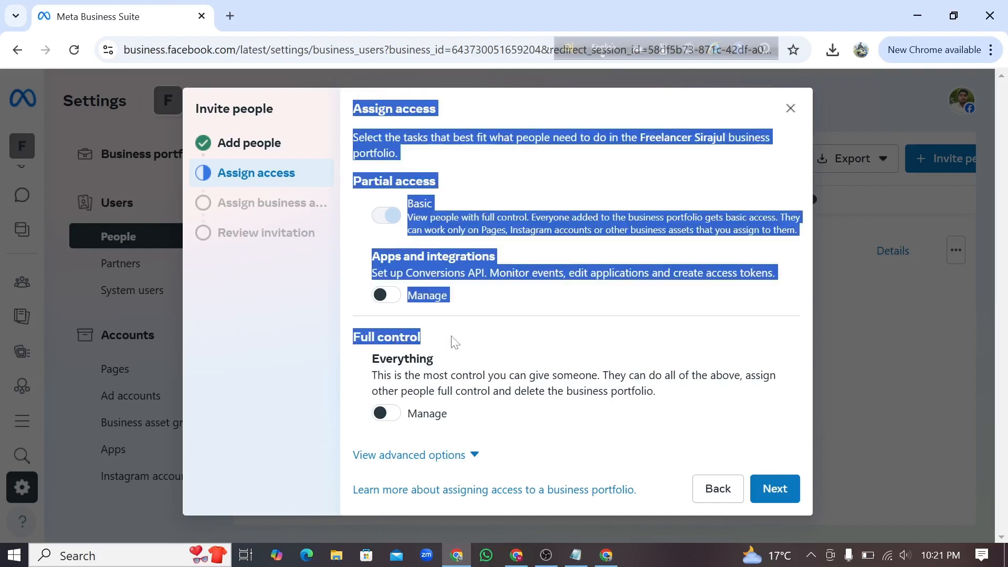
pyautogui.click(436, 318)
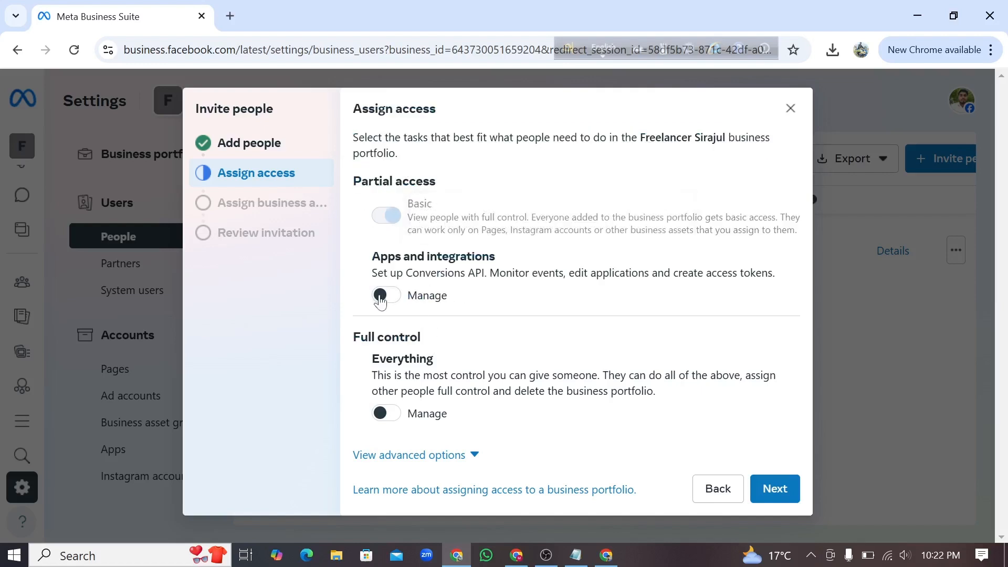
pyautogui.moveTo(390, 218)
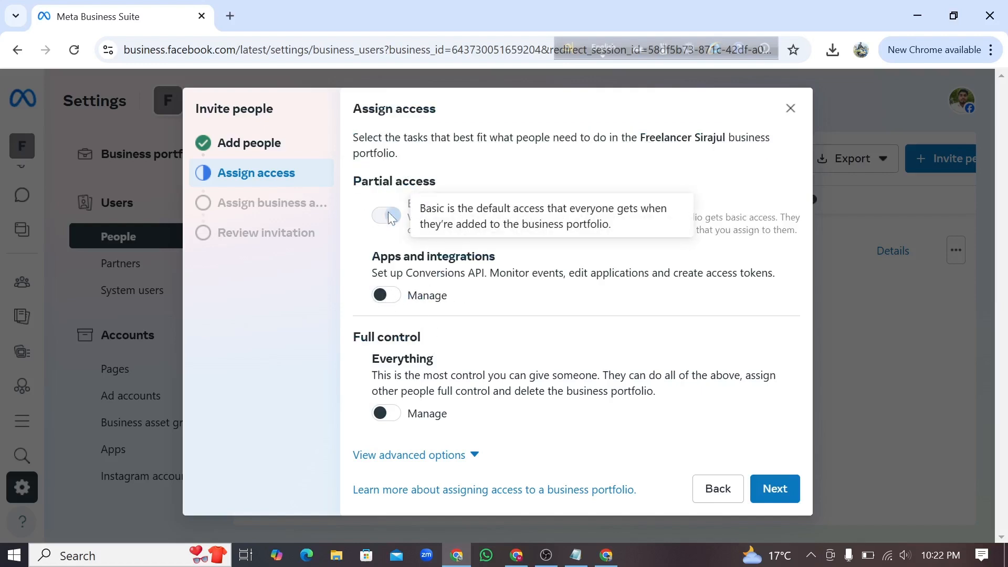
pyautogui.click(387, 415)
pyautogui.click(391, 417)
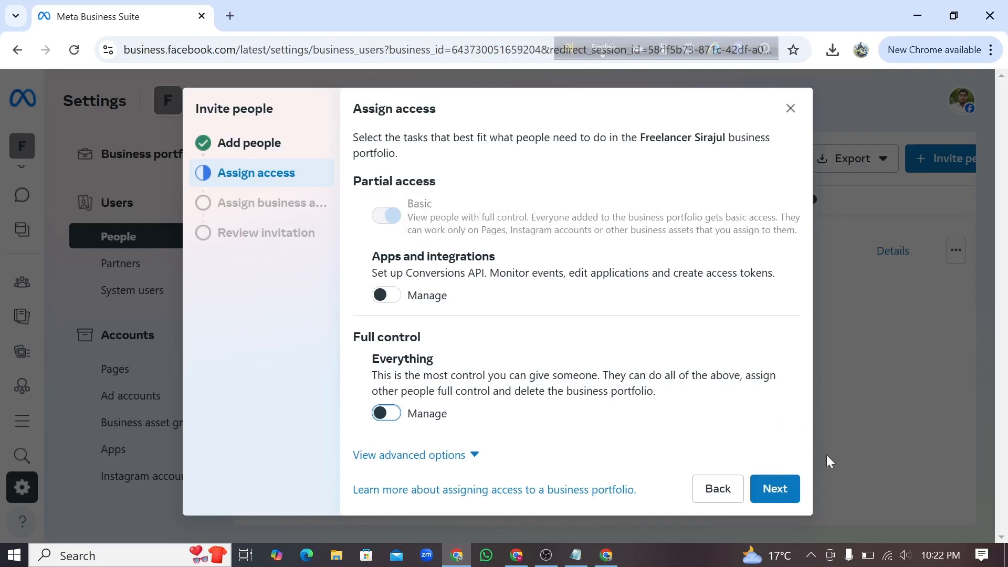
pyautogui.click(775, 489)
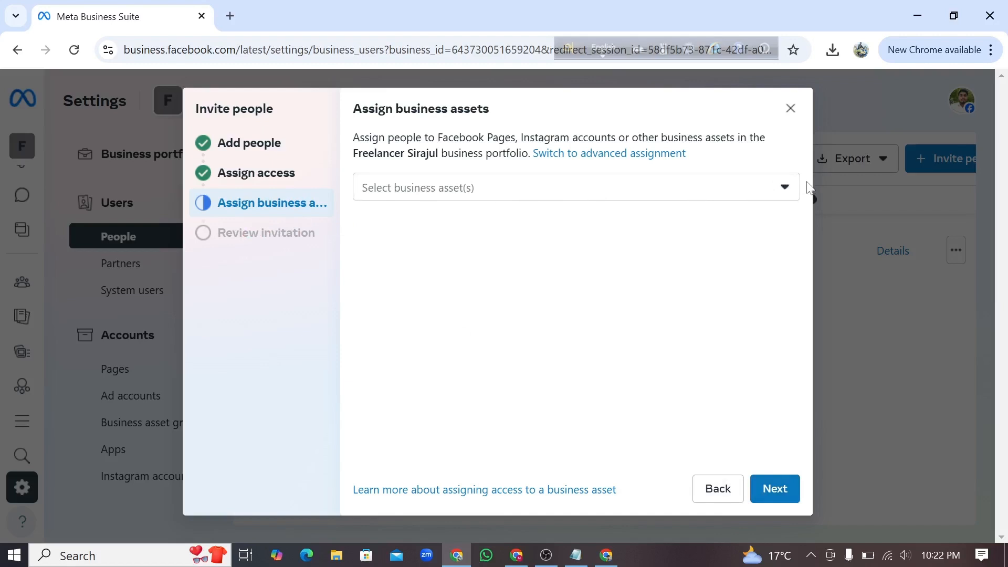
# Step: Select both the portfolio's Facebook Page and its ad account as the business assets to assign to the invitee
pyautogui.click(786, 188)
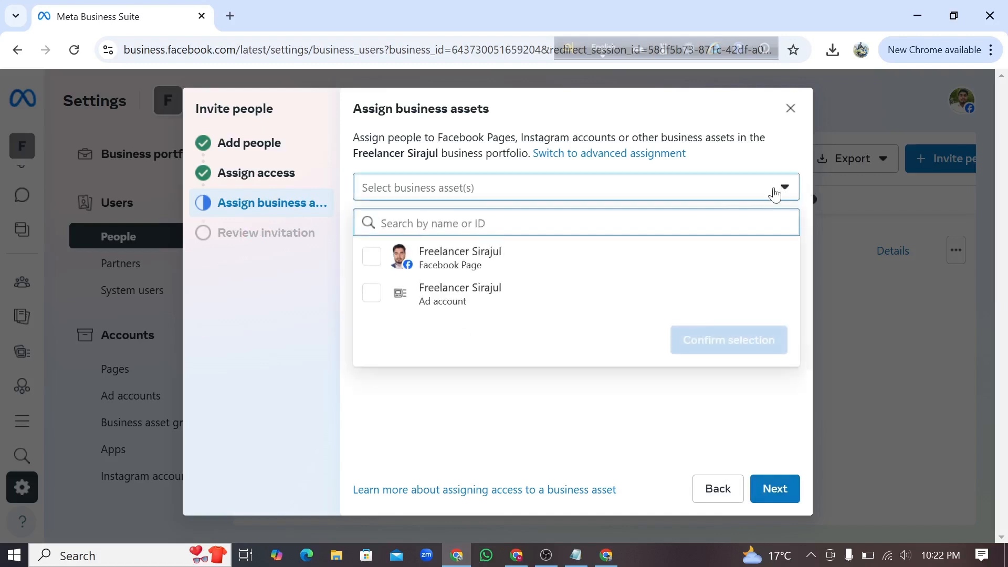
pyautogui.click(372, 259)
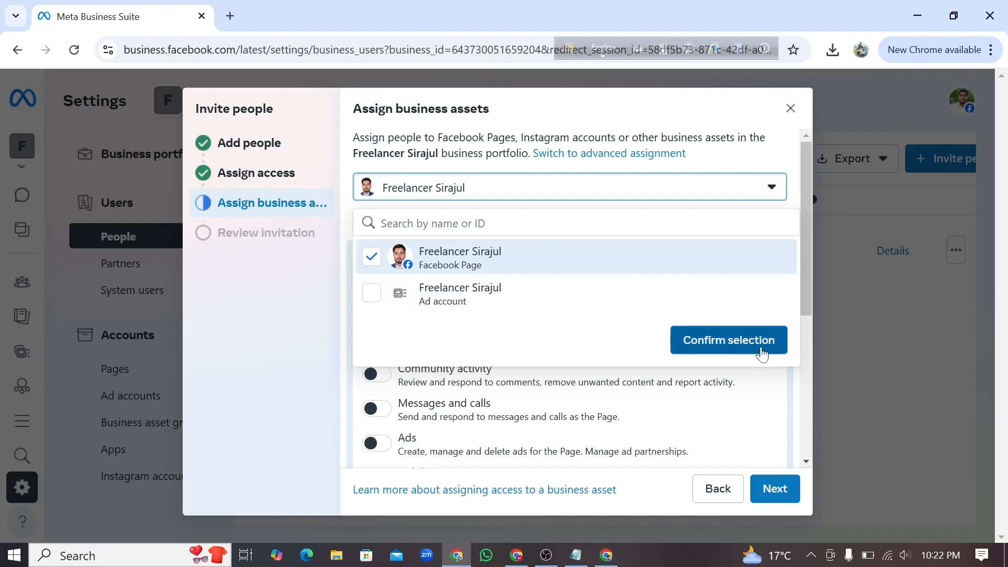
pyautogui.click(372, 294)
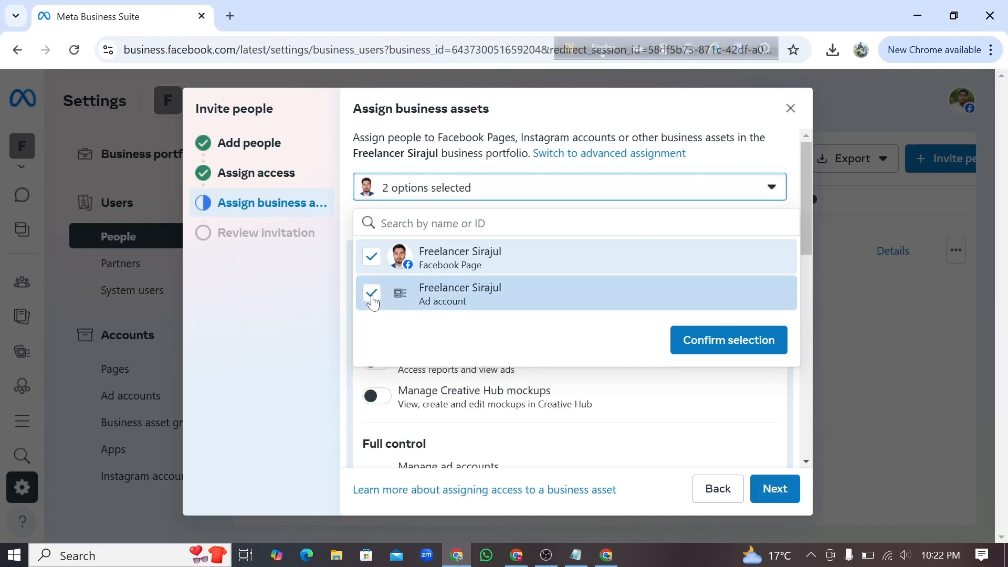
pyautogui.click(373, 294)
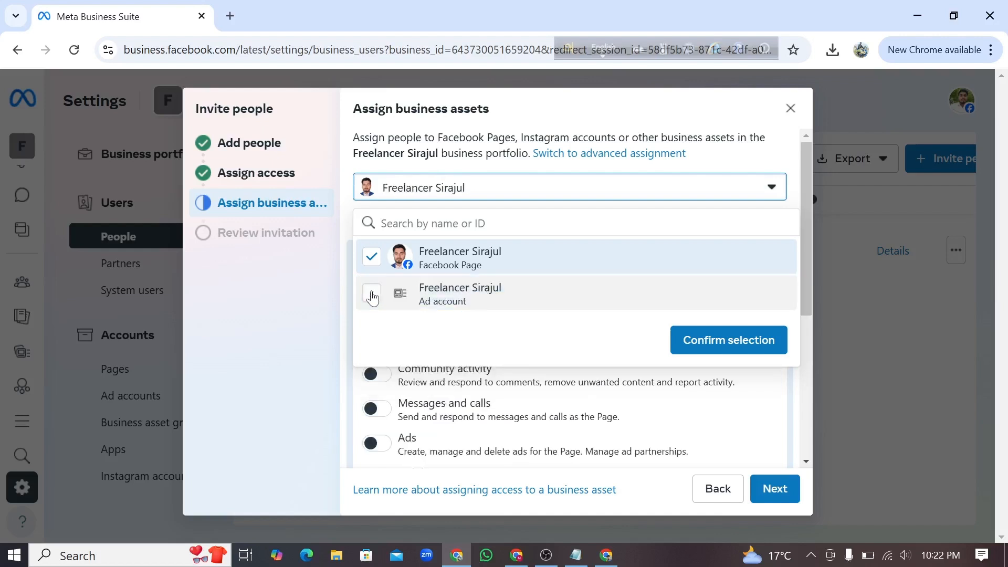
pyautogui.click(372, 296)
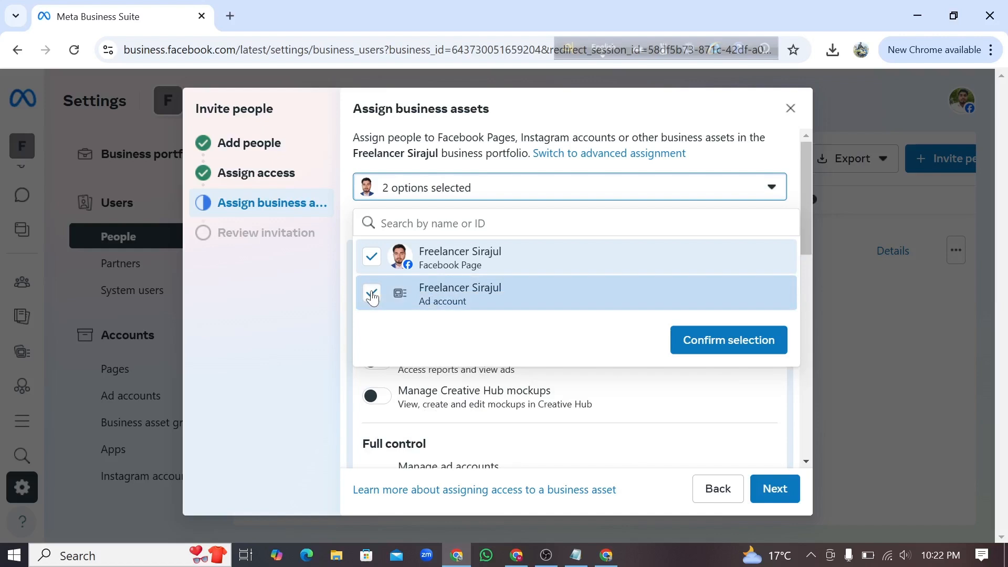
pyautogui.click(730, 348)
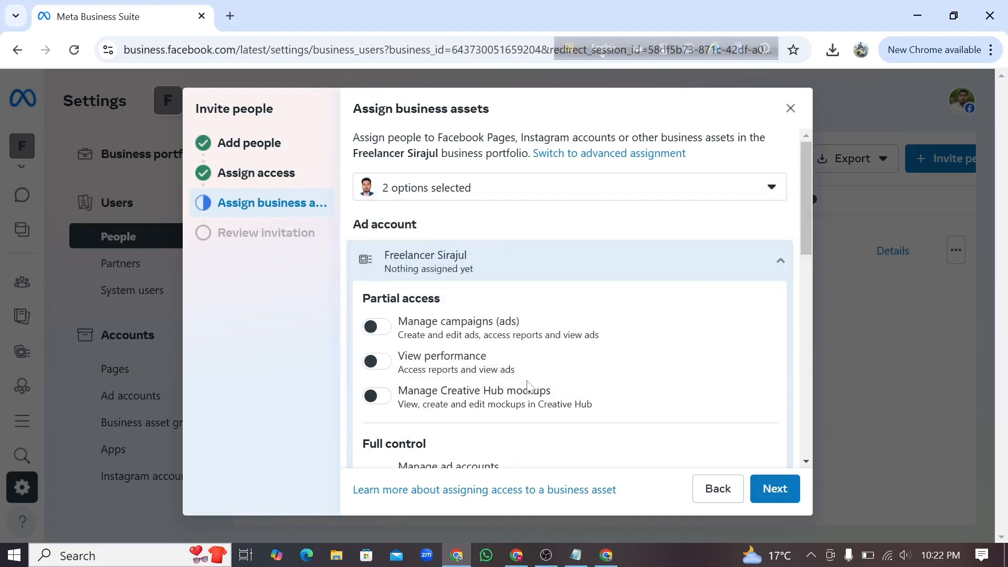
# Step: Review the ad account and Facebook Page permission options, leave them all off and continue to the invitation review
pyautogui.scroll(-3, 528, 386)
pyautogui.scroll(3, 403, 355)
pyautogui.scroll(-5, 475, 379)
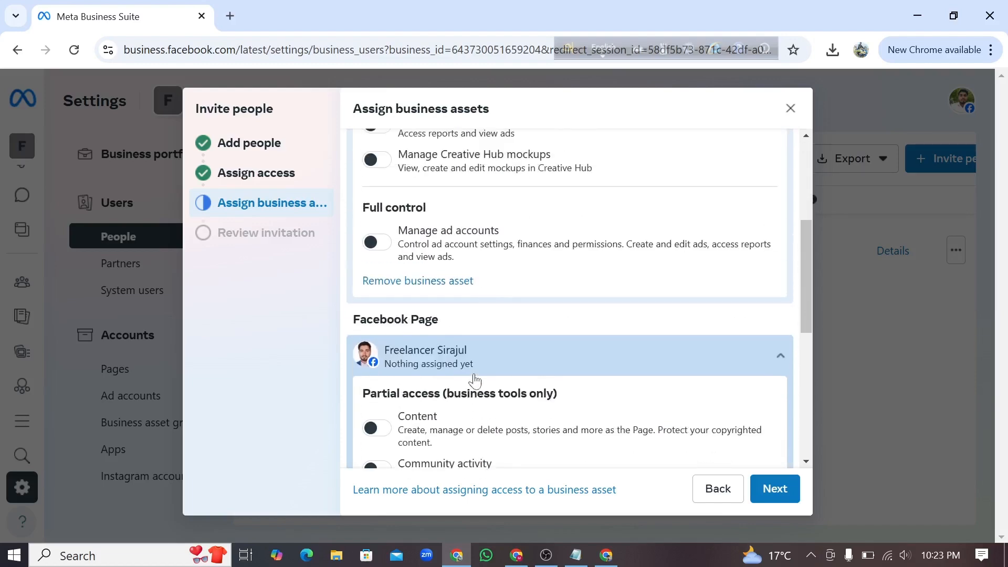
pyautogui.scroll(5, 475, 380)
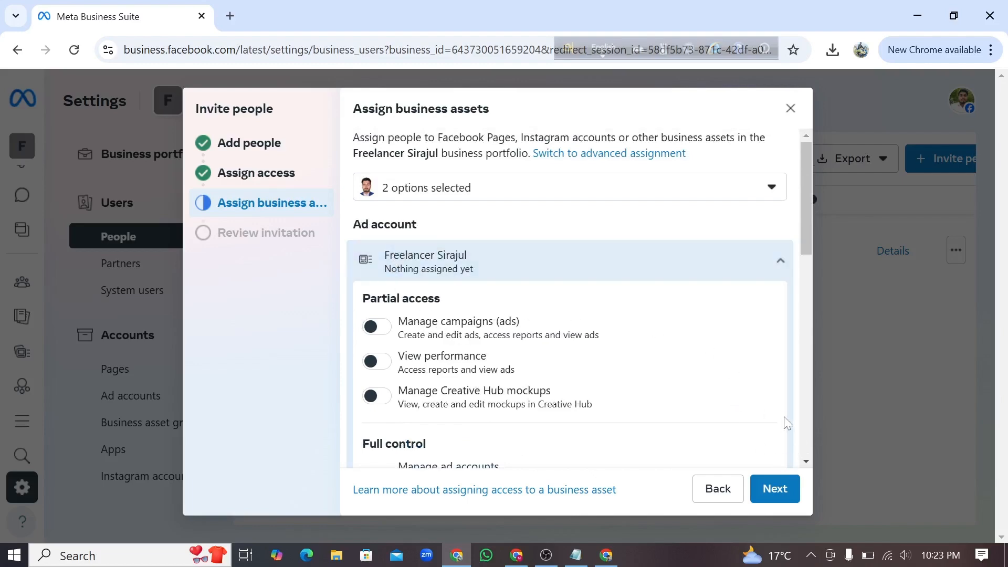
pyautogui.scroll(-10, 667, 357)
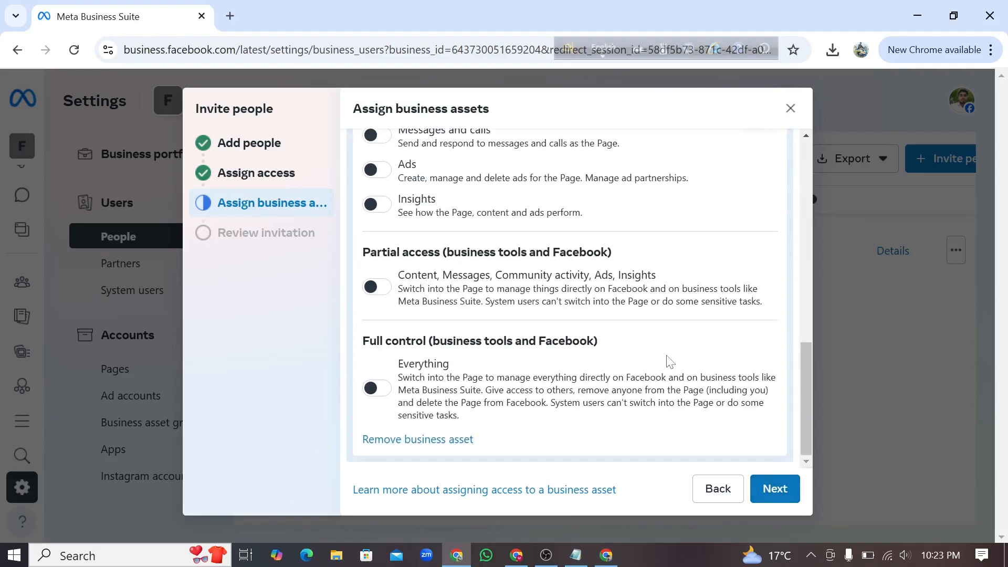
pyautogui.click(791, 494)
pyautogui.click(680, 309)
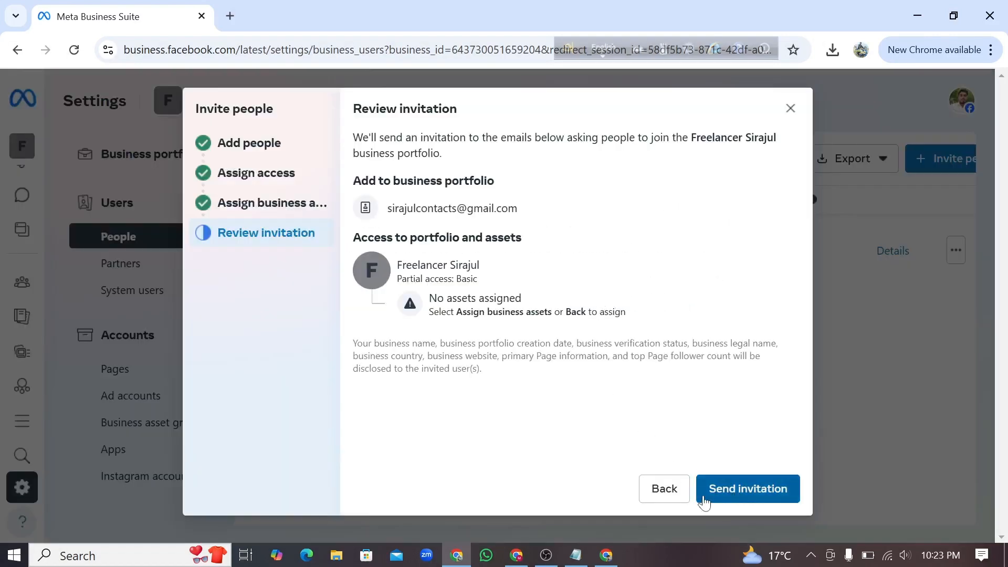
# Step: Send the business portfolio invitation to the invitee and close the confirmation dialog
pyautogui.click(757, 496)
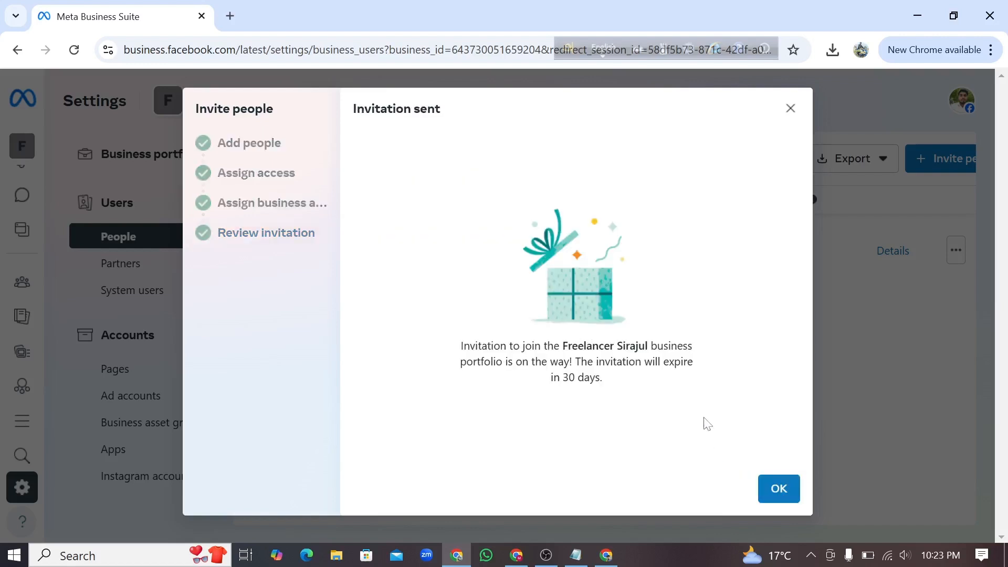
pyautogui.click(777, 490)
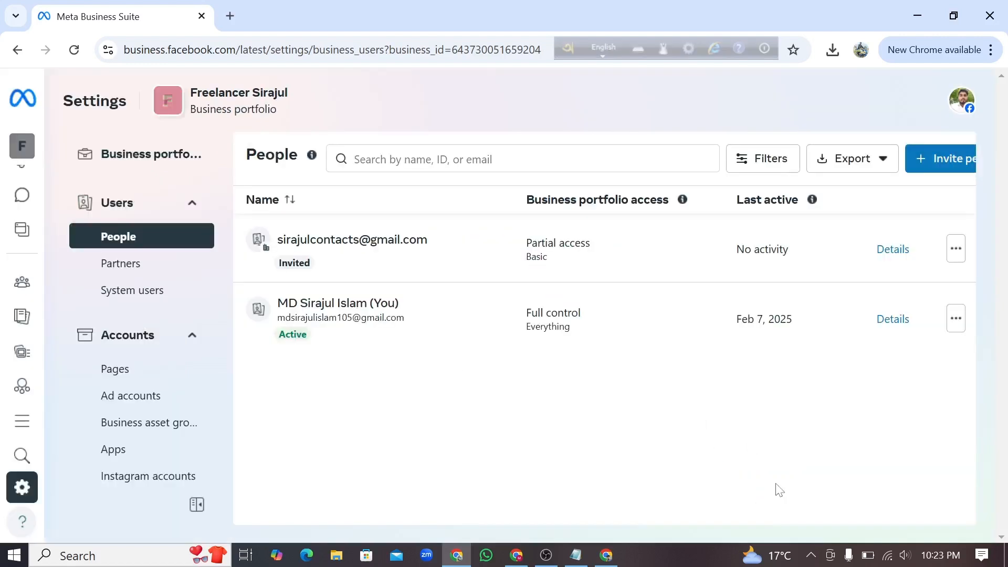
# Step: Switch to the invitee's Chrome window, open Gmail and check the Primary and Social categories for the invitation
pyautogui.click(607, 556)
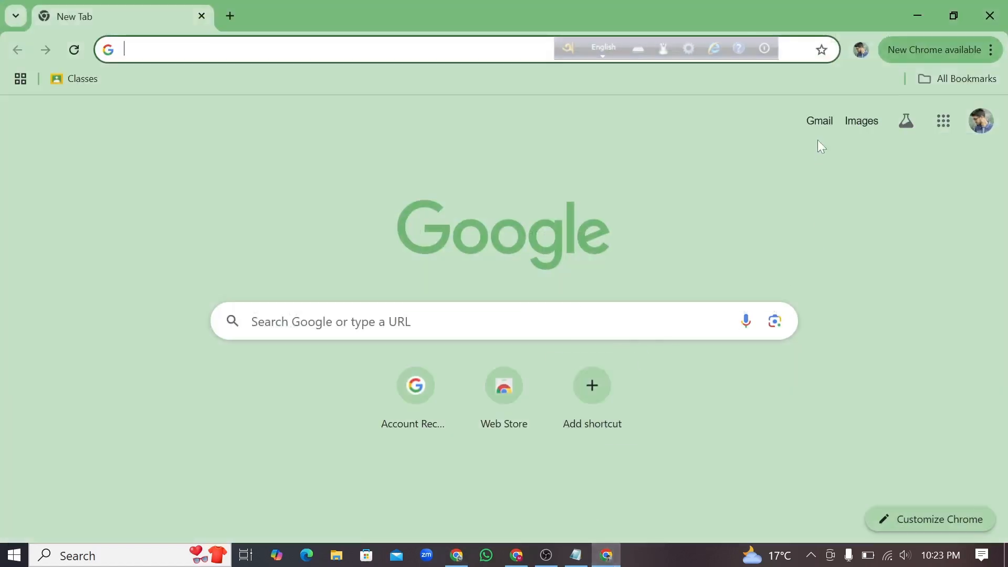
pyautogui.click(821, 122)
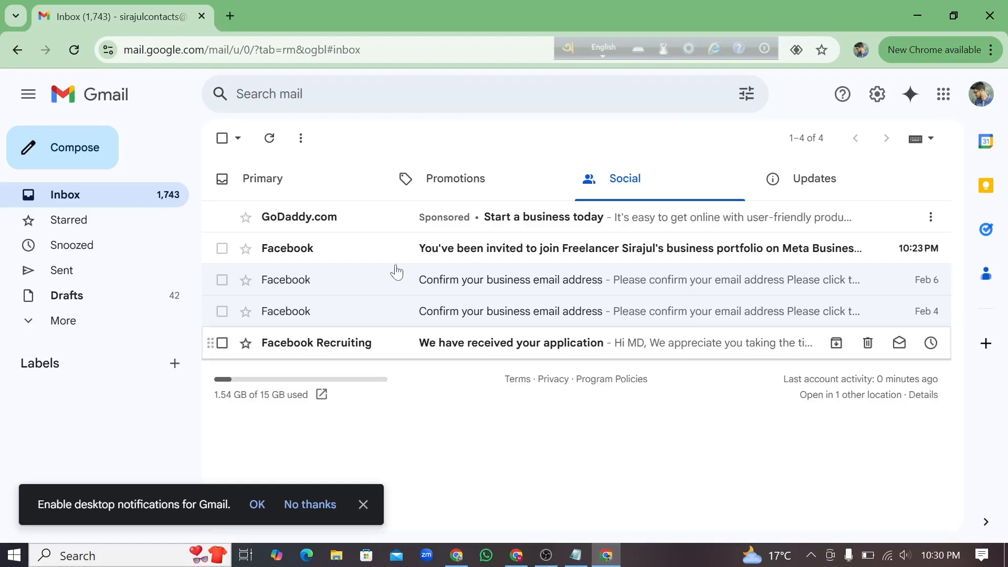
pyautogui.click(350, 173)
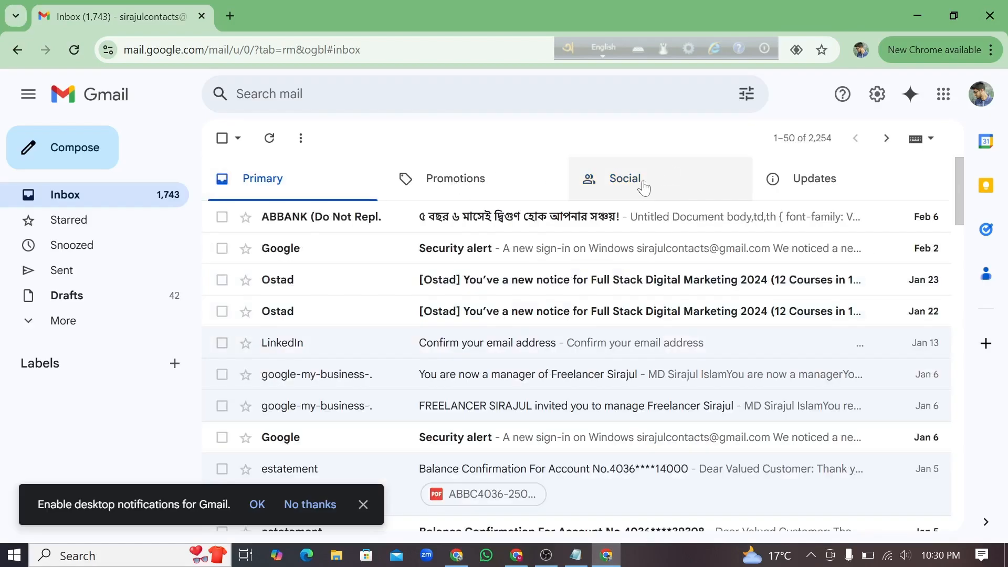
pyautogui.click(643, 186)
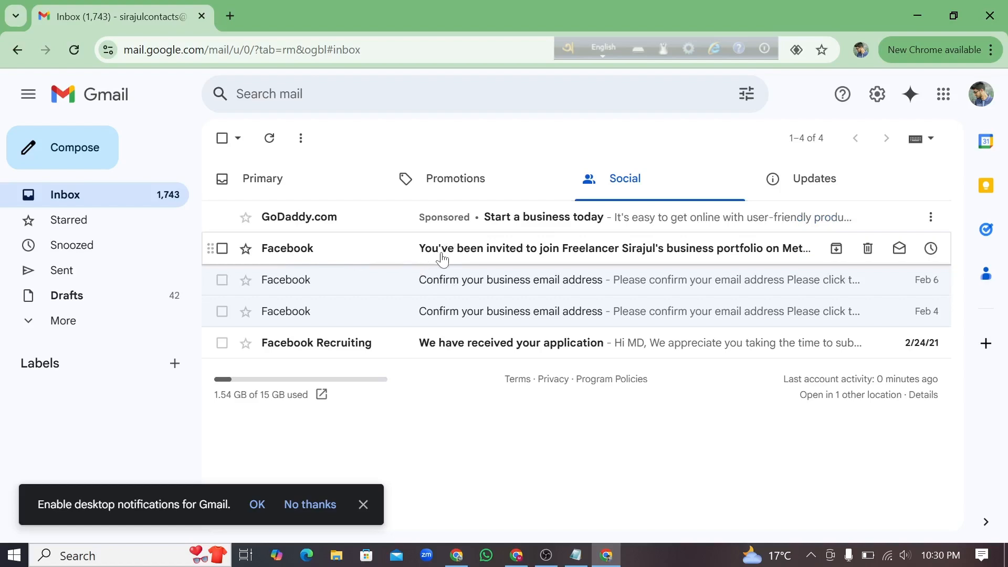
pyautogui.click(613, 253)
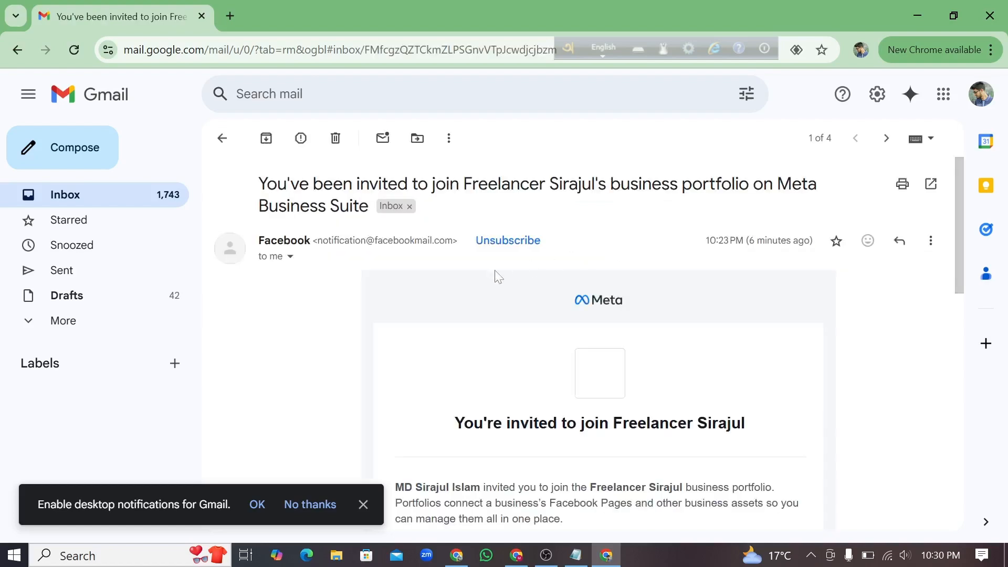
pyautogui.scroll(-3, 560, 382)
pyautogui.scroll(-5, 570, 378)
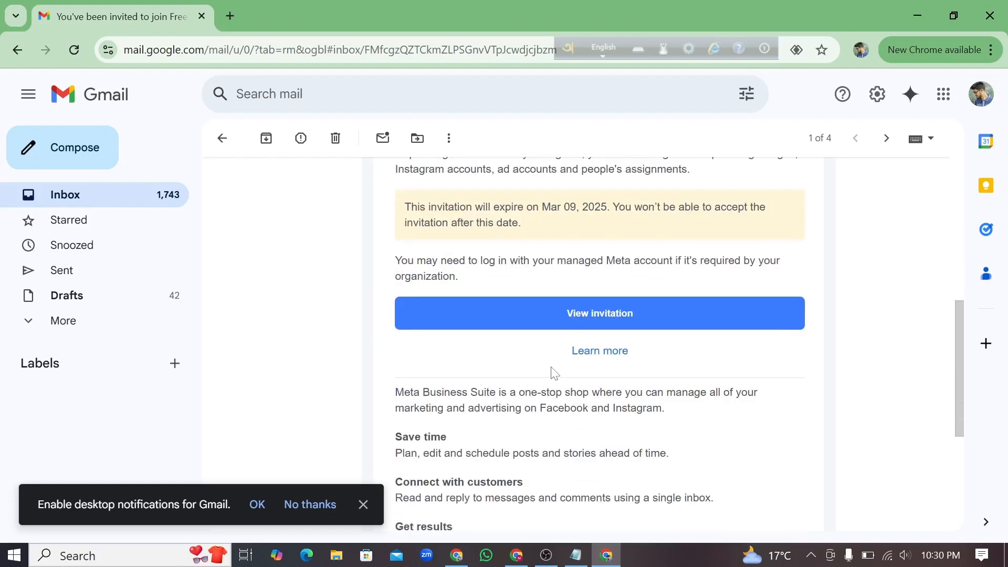
pyautogui.click(612, 321)
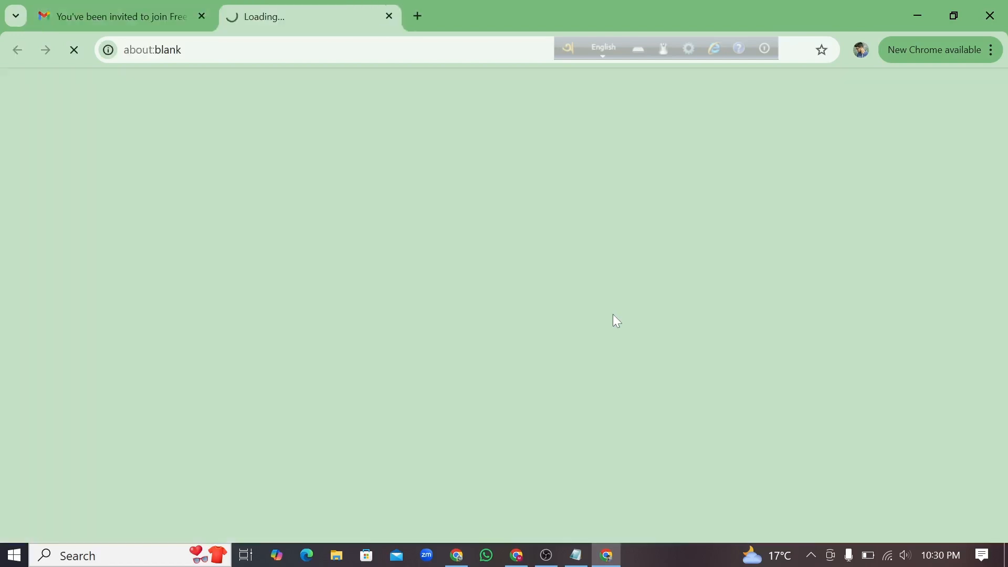